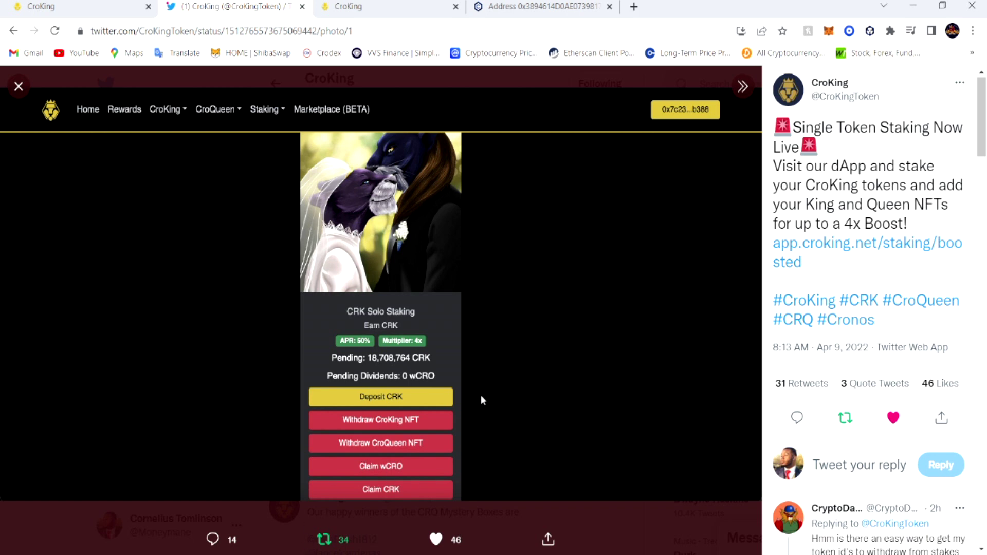
Close the enlarged staking tweet image and bring up the NFT Staking Pools in the CroKing dApp
{"action": "left_click", "coordinate": [19, 86]}
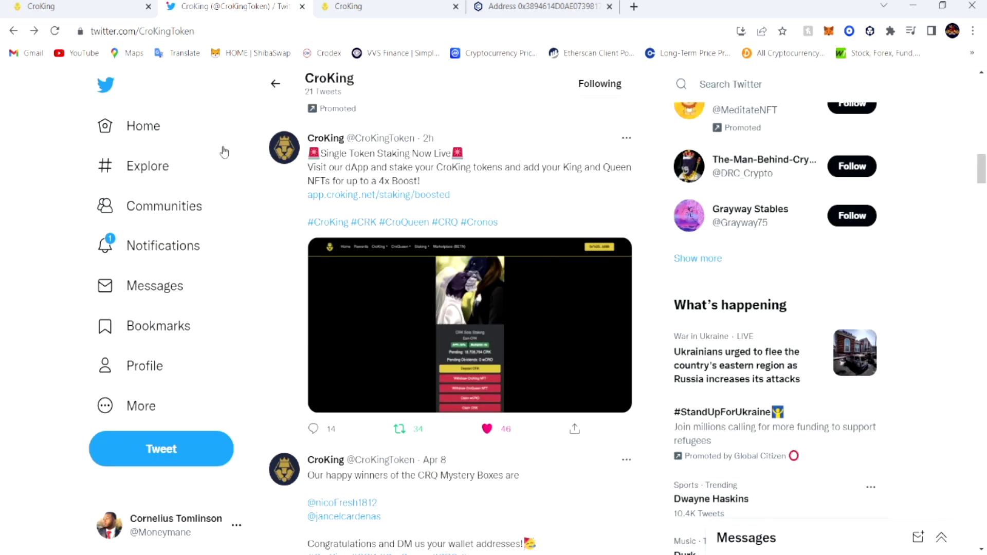
{"action": "left_click", "coordinate": [339, 6]}
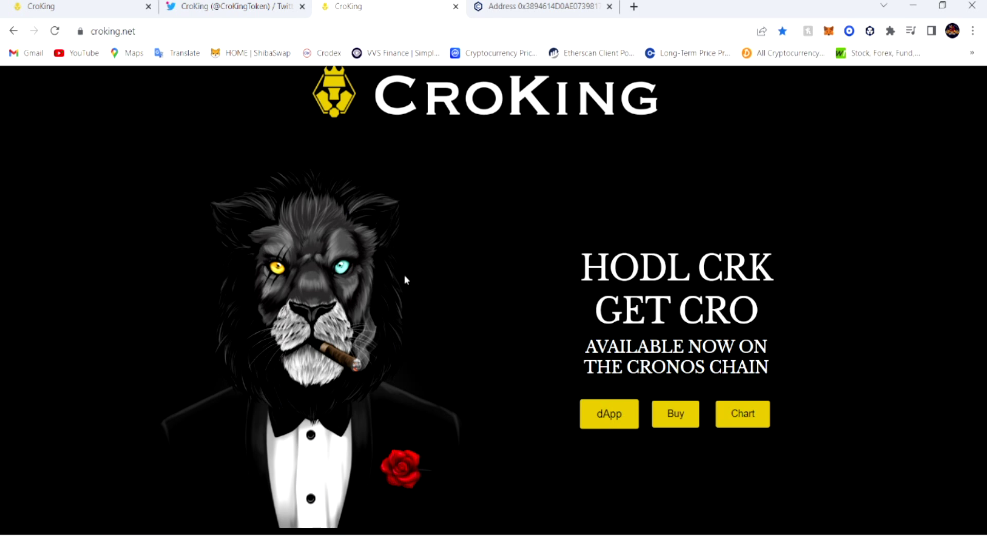
{"action": "left_click", "coordinate": [613, 414]}
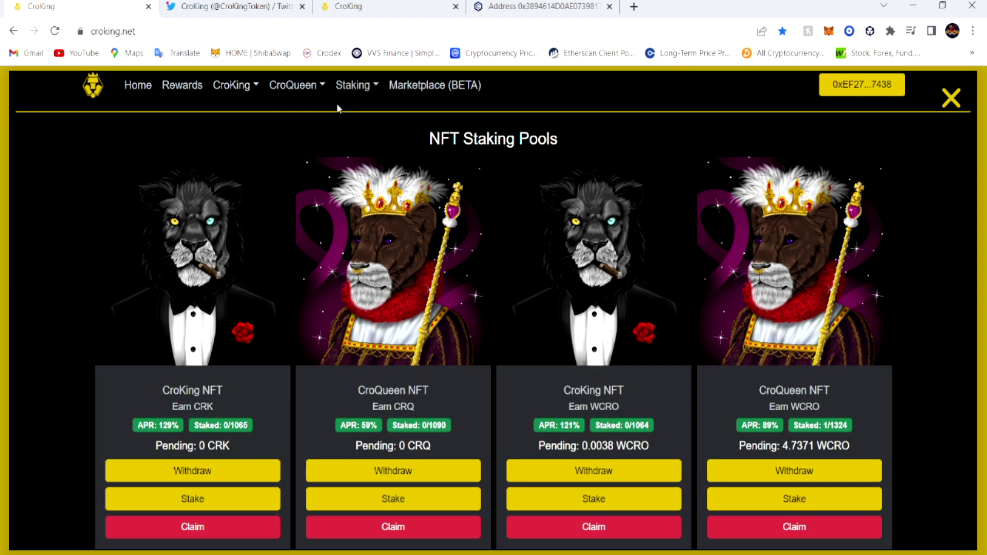
{"action": "left_click", "coordinate": [359, 88]}
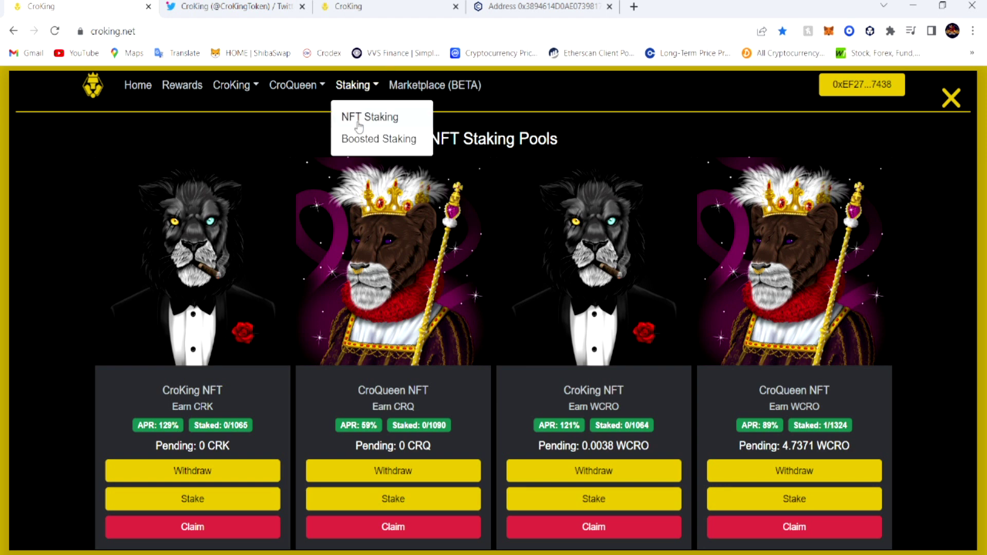
{"action": "left_click", "coordinate": [635, 123]}
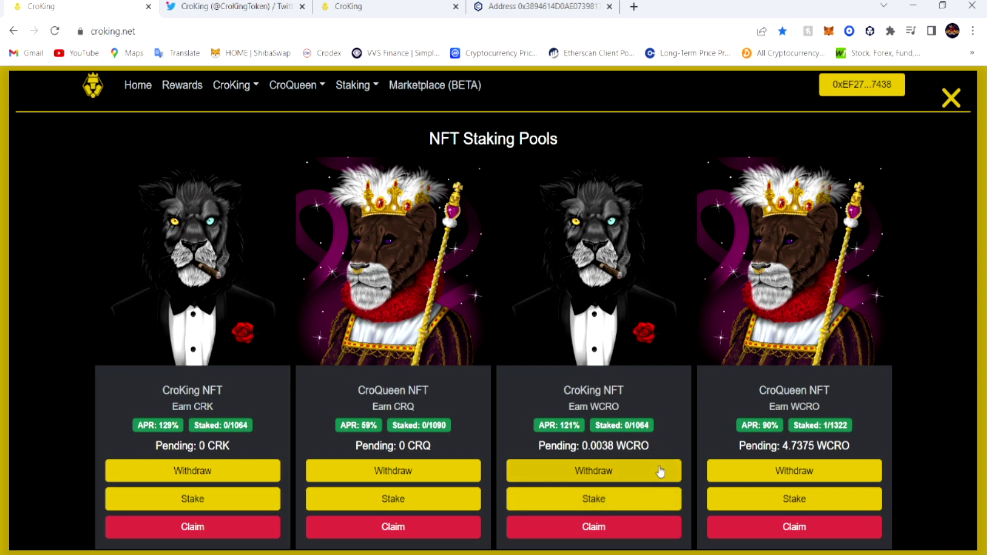
Open the NFT withdrawal dialog for the CroKing NFT pool that earns WCRO
{"action": "left_click", "coordinate": [607, 472]}
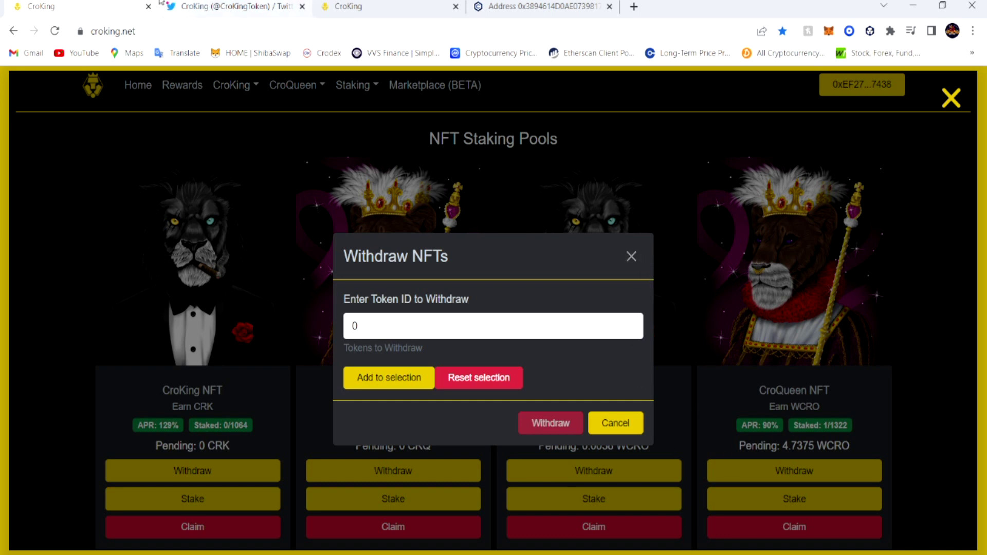
{"action": "left_click", "coordinate": [221, 6]}
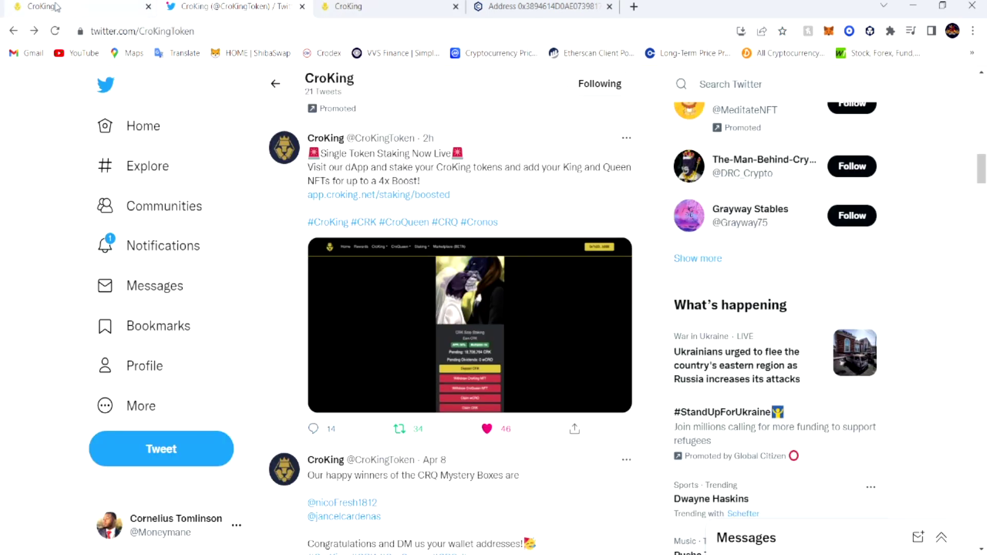
{"action": "left_click", "coordinate": [82, 7]}
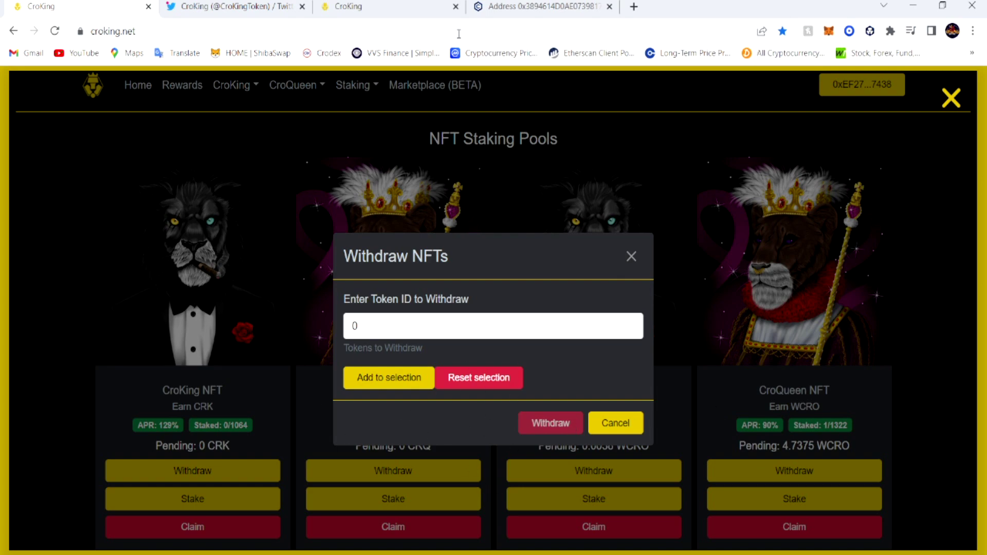
Switch to Cronoscan and examine the wallet address's transaction list, including methods, senders, recipients and values
{"action": "left_click", "coordinate": [537, 4]}
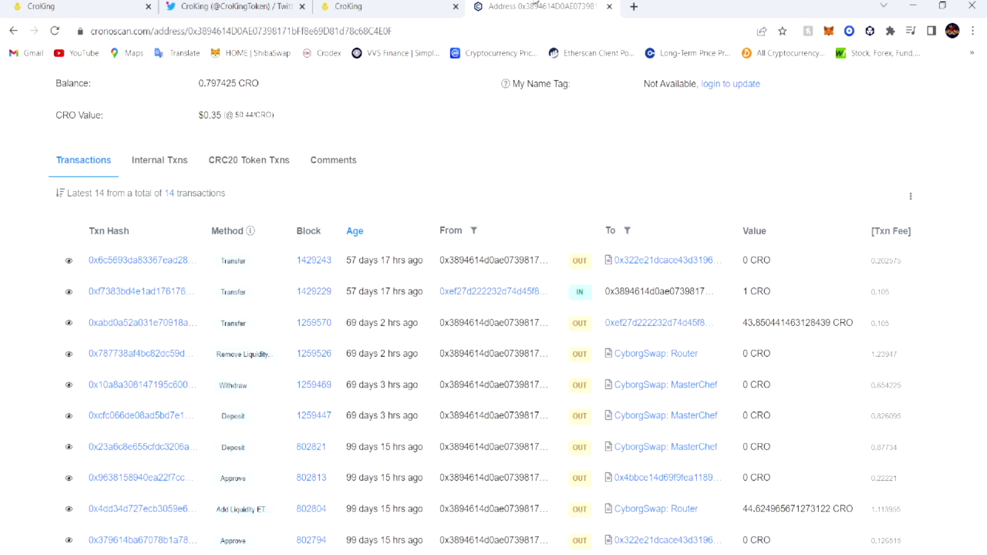
{"action": "scroll", "coordinate": [529, 304], "scroll_direction": "up", "scroll_amount": 2}
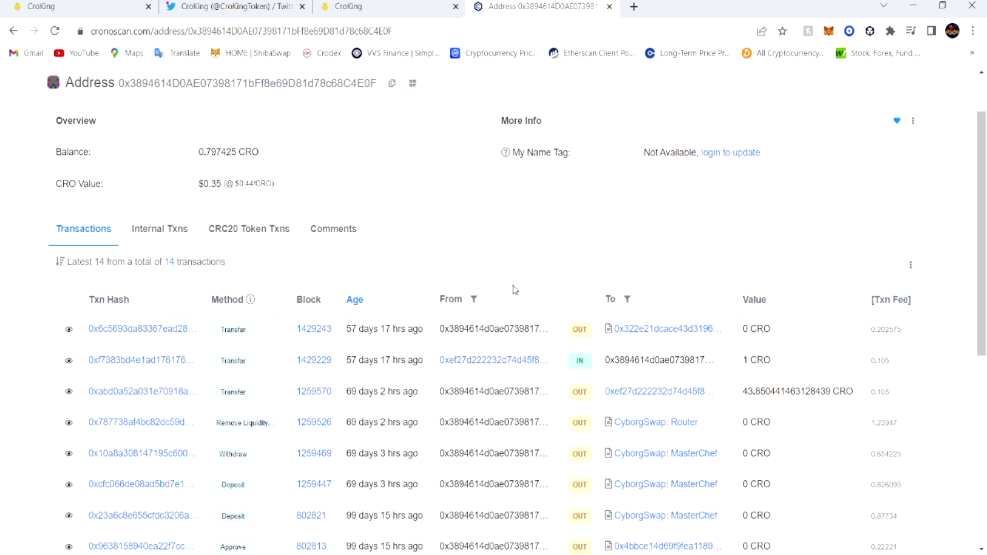
{"action": "left_click", "coordinate": [358, 5]}
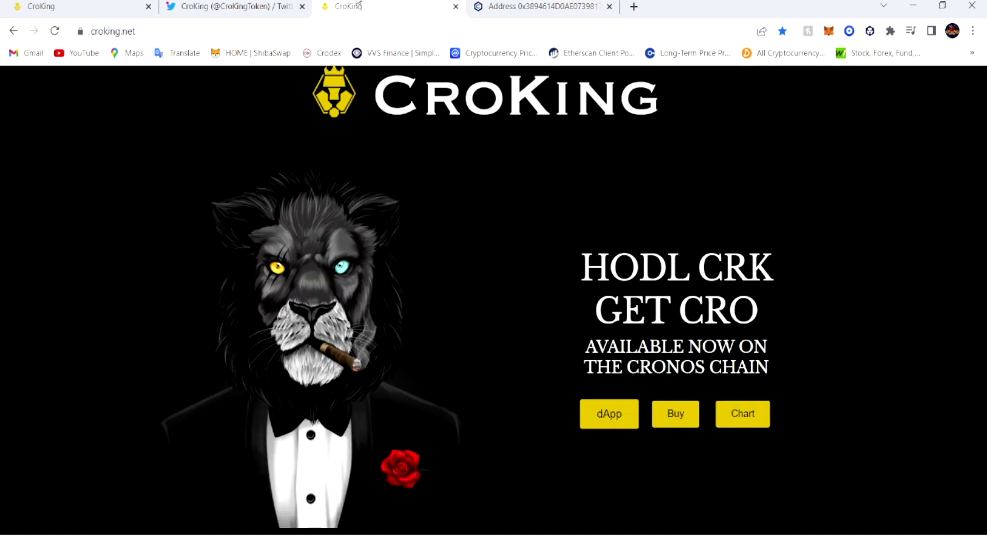
{"action": "left_click", "coordinate": [77, 6]}
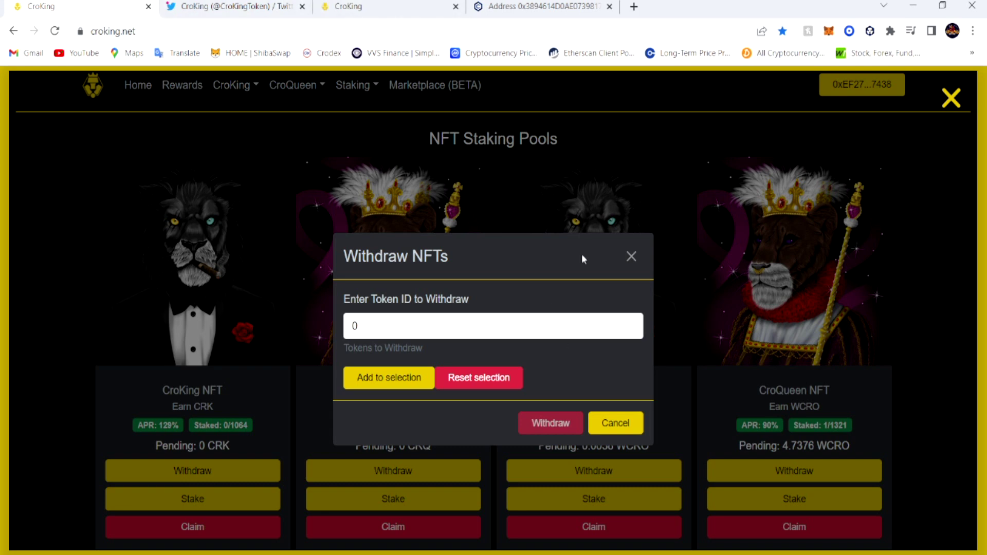
{"action": "left_click", "coordinate": [561, 6]}
{"action": "scroll", "coordinate": [539, 348], "scroll_direction": "up", "scroll_amount": 1}
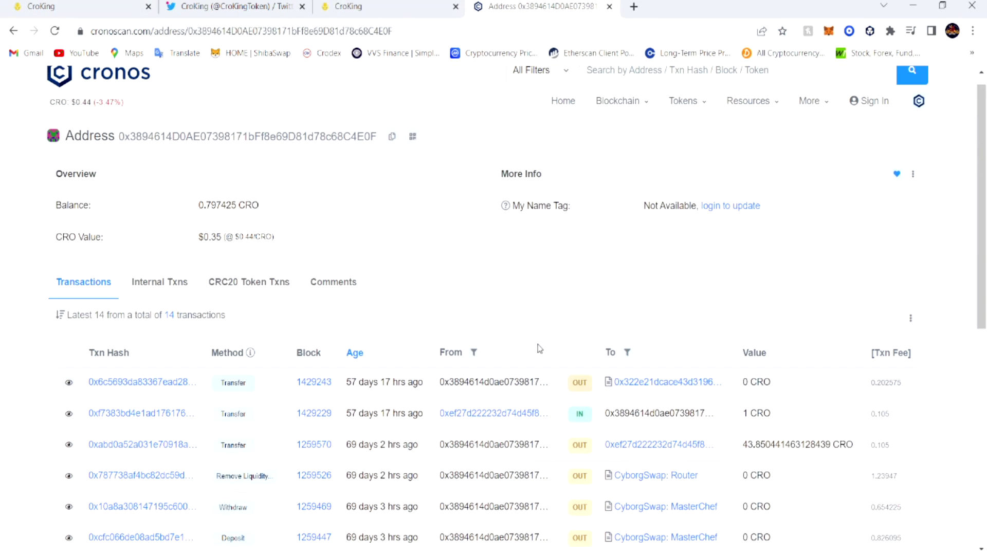
{"action": "scroll", "coordinate": [205, 140], "scroll_direction": "down", "scroll_amount": 1}
{"action": "scroll", "coordinate": [205, 140], "scroll_direction": "down", "scroll_amount": 2}
{"action": "scroll", "coordinate": [159, 72], "scroll_direction": "up", "scroll_amount": 2}
{"action": "scroll", "coordinate": [458, 181], "scroll_direction": "down", "scroll_amount": 1}
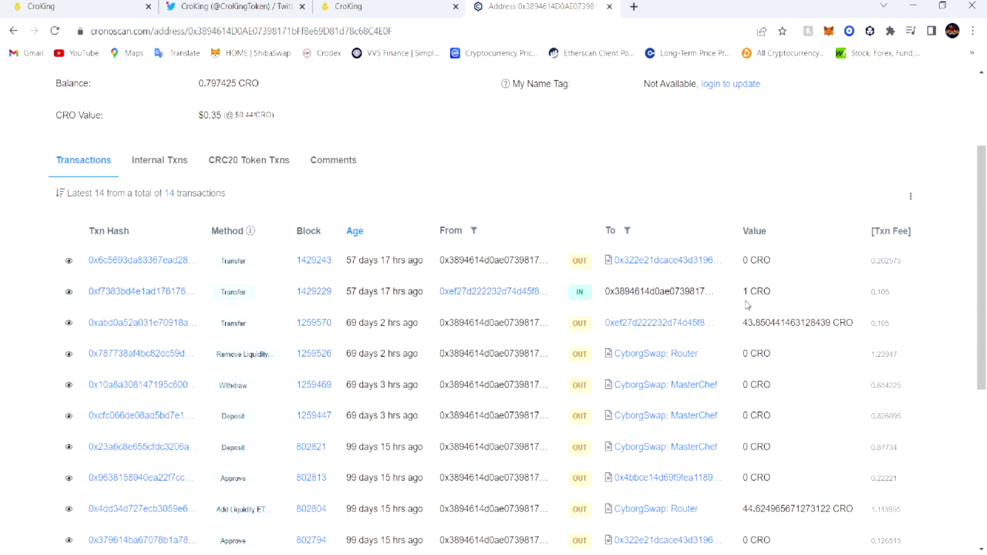
{"action": "scroll", "coordinate": [254, 175], "scroll_direction": "up", "scroll_amount": 1}
{"action": "scroll", "coordinate": [91, 186], "scroll_direction": "down", "scroll_amount": 1}
Return to the NFT withdrawal dialog, clear its token ID and close it without withdrawing
{"action": "left_click", "coordinate": [82, 7]}
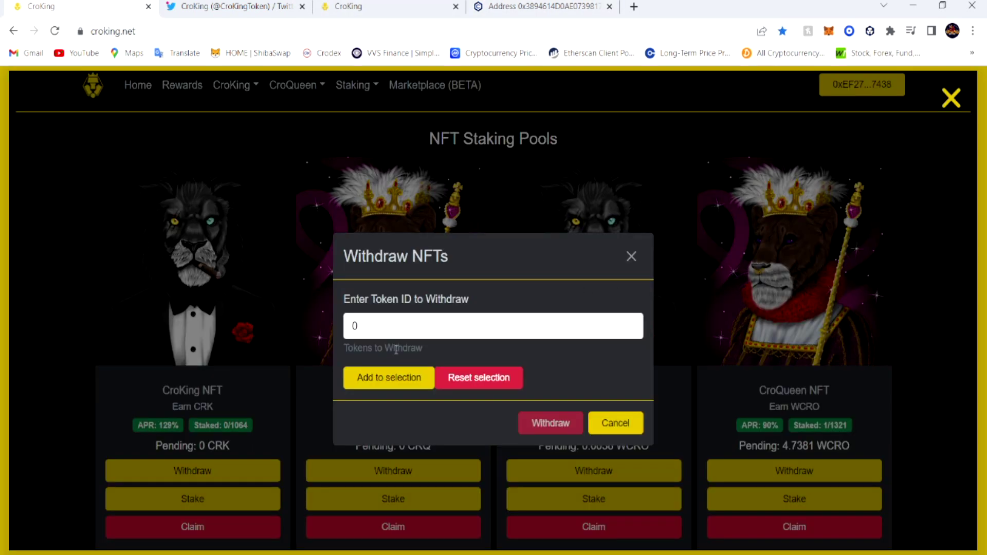
{"action": "double_click", "coordinate": [381, 334]}
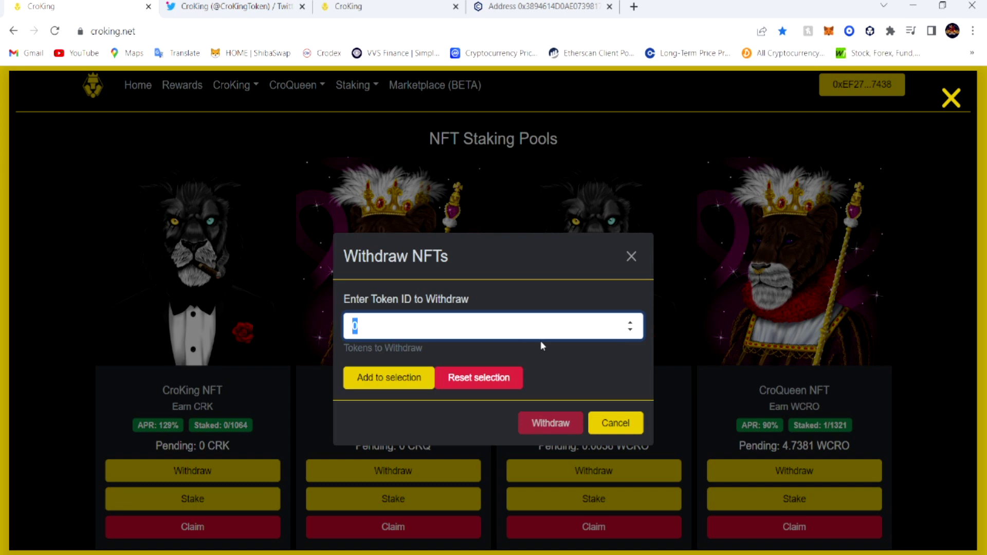
{"action": "key", "text": "BackSpace"}
{"action": "left_click", "coordinate": [632, 258]}
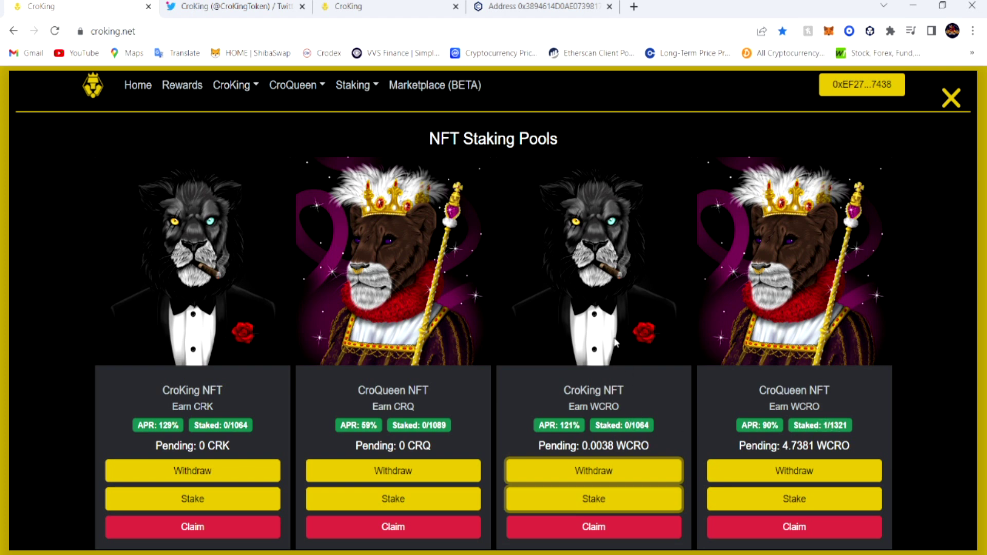
Open the Boosted Staking pools and view the actions offered for CRK Solo Staking
{"action": "left_click", "coordinate": [355, 88]}
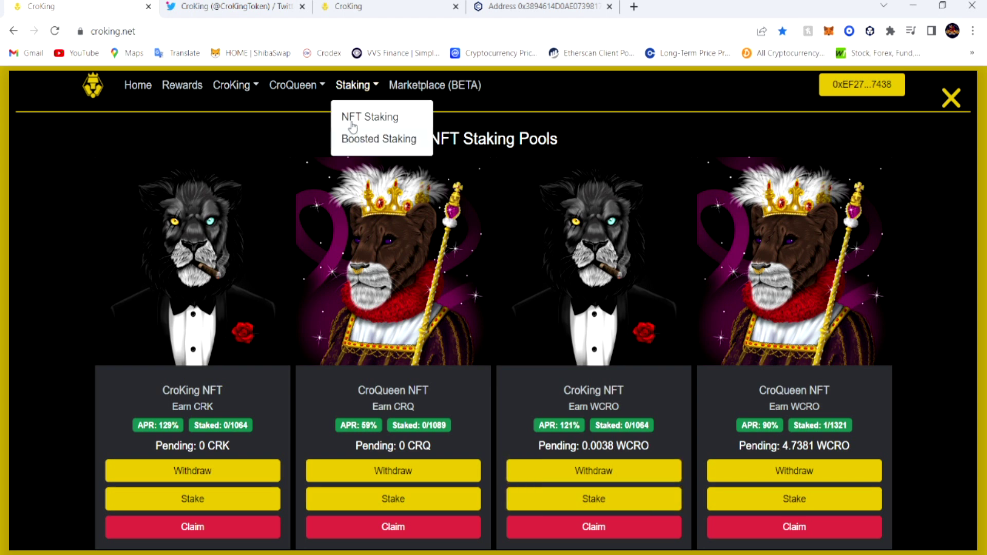
{"action": "left_click", "coordinate": [347, 147]}
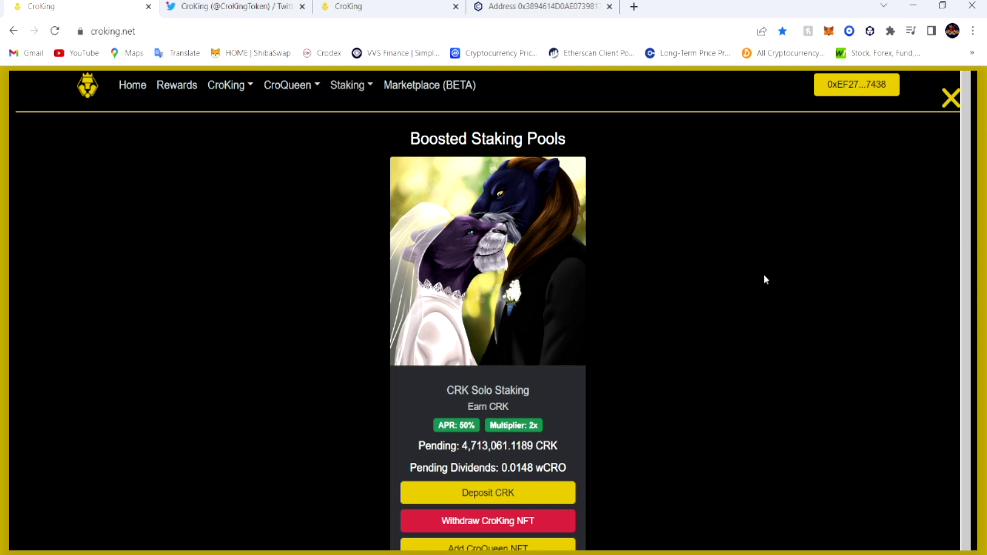
{"action": "scroll", "coordinate": [773, 271], "scroll_direction": "down", "scroll_amount": 1}
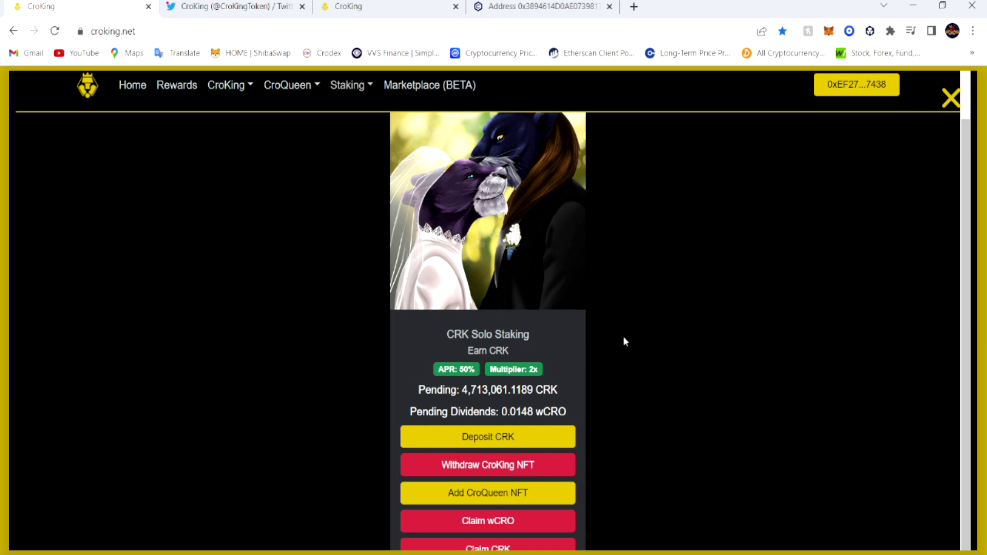
{"action": "scroll", "coordinate": [625, 342], "scroll_direction": "down", "scroll_amount": 1}
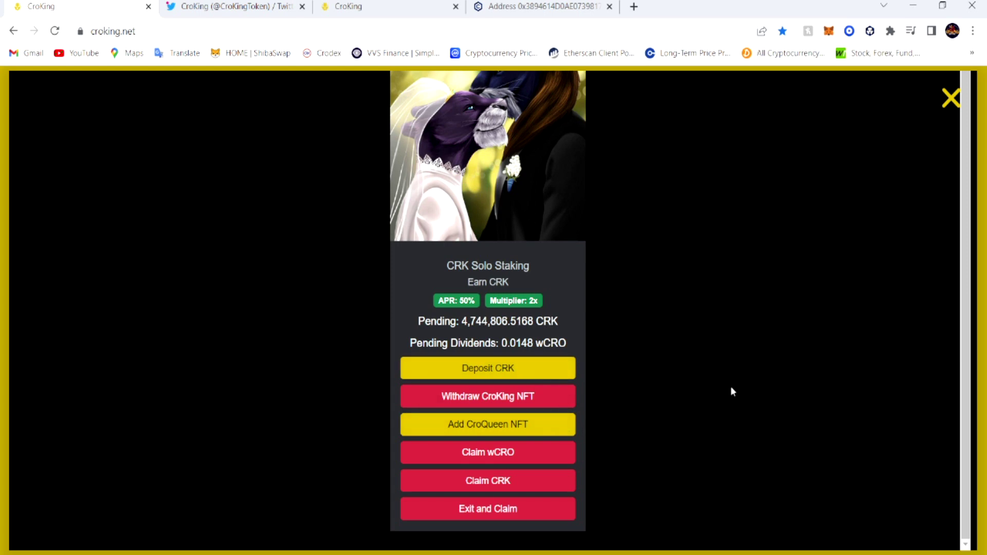
Mark the pending CRK amount of the CRK Solo Staking pool, clear the selection and review the whole pool card
{"action": "left_click", "coordinate": [697, 480]}
{"action": "left_click_drag", "start_coordinate": [462, 321], "coordinate": [563, 335]}
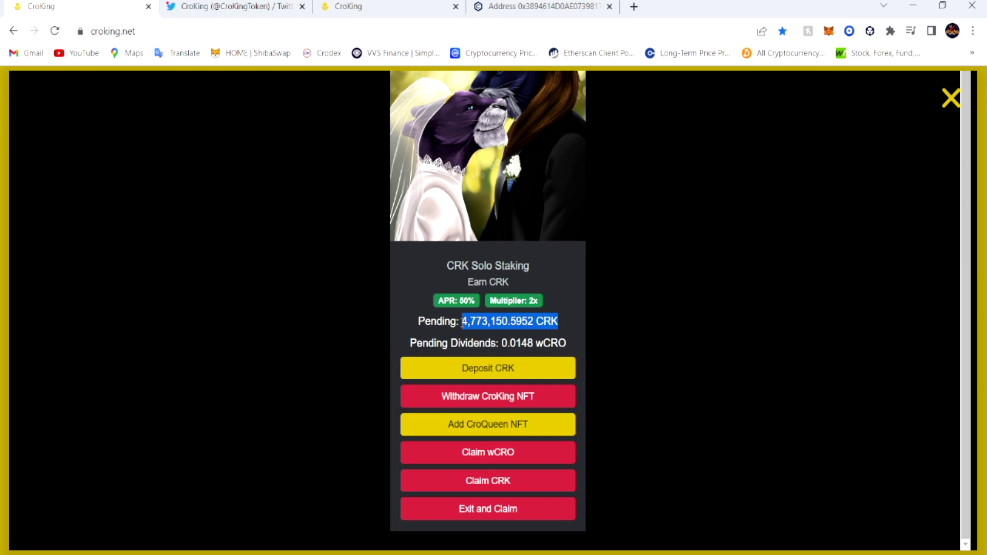
{"action": "left_click", "coordinate": [567, 323]}
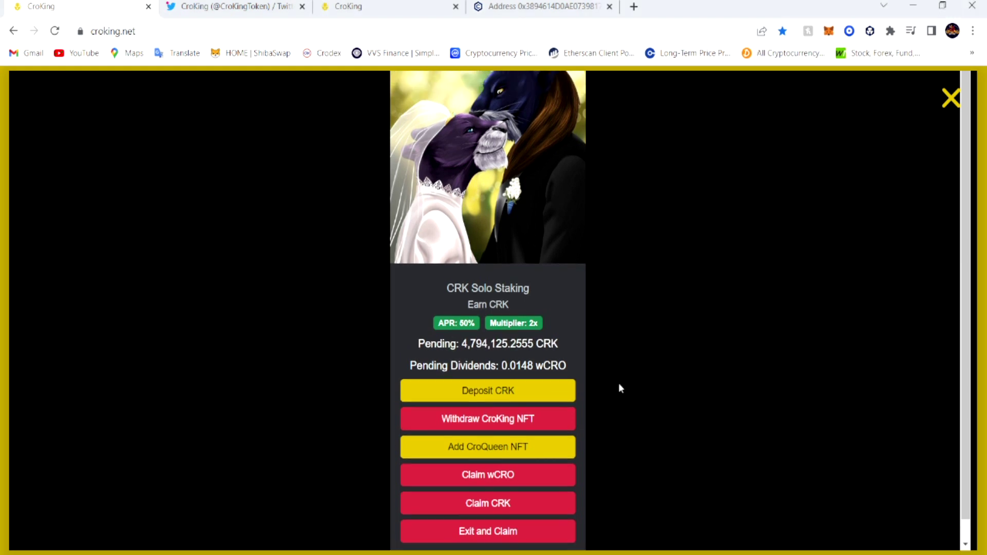
{"action": "scroll", "coordinate": [619, 384], "scroll_direction": "up", "scroll_amount": 4}
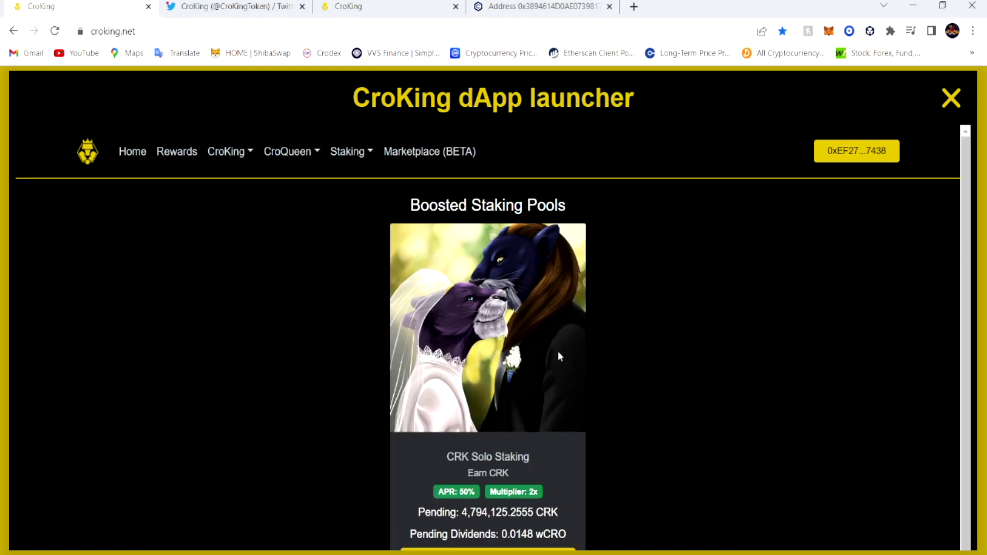
{"action": "scroll", "coordinate": [637, 335], "scroll_direction": "down", "scroll_amount": 1}
{"action": "scroll", "coordinate": [637, 335], "scroll_direction": "down", "scroll_amount": 3}
{"action": "scroll", "coordinate": [632, 343], "scroll_direction": "up", "scroll_amount": 4}
Switch to the CroKing Twitter profile and view its header and description
{"action": "left_click", "coordinate": [206, 6]}
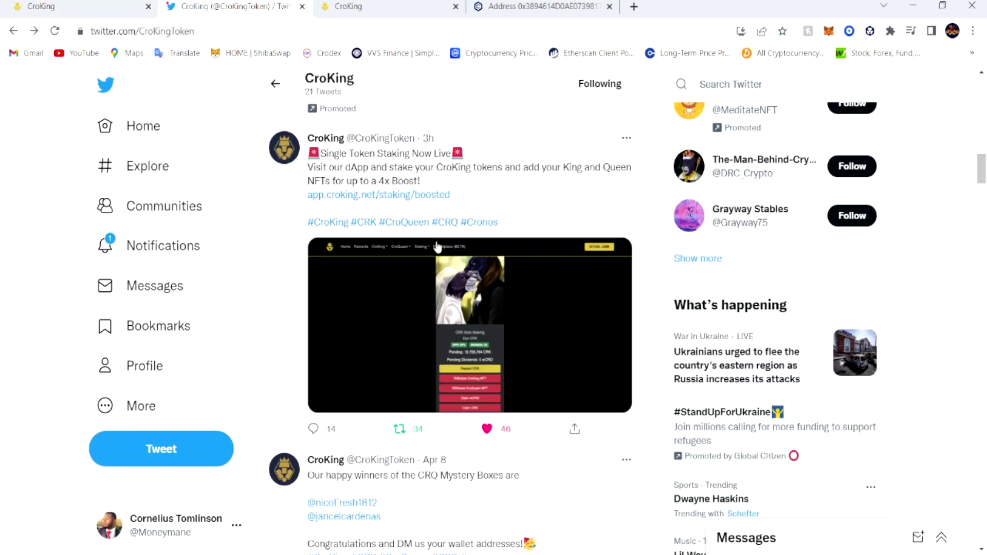
{"action": "scroll", "coordinate": [437, 246], "scroll_direction": "up", "scroll_amount": 10}
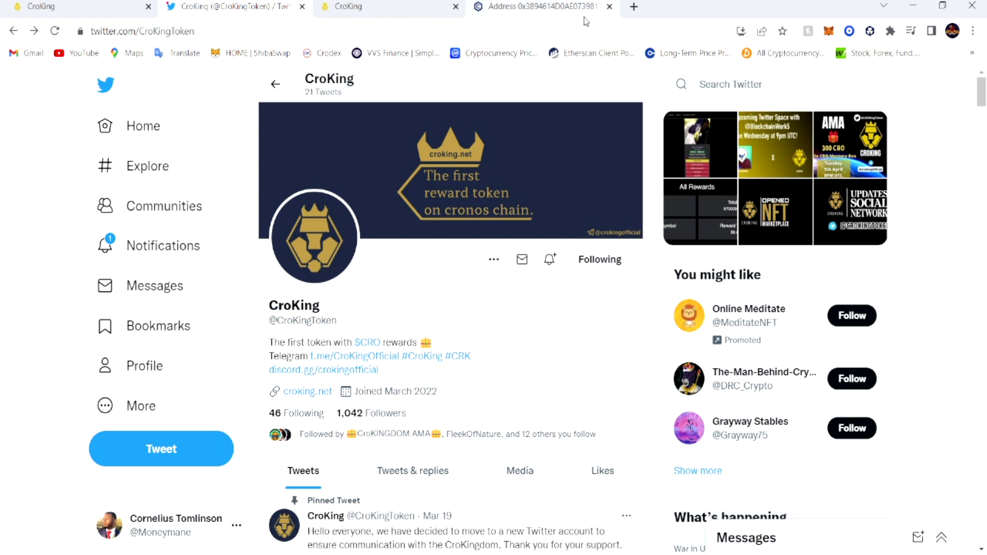
Return to Cronoscan and review the wallet address's overview and its full transaction history down to the oldest entry
{"action": "left_click", "coordinate": [562, 18]}
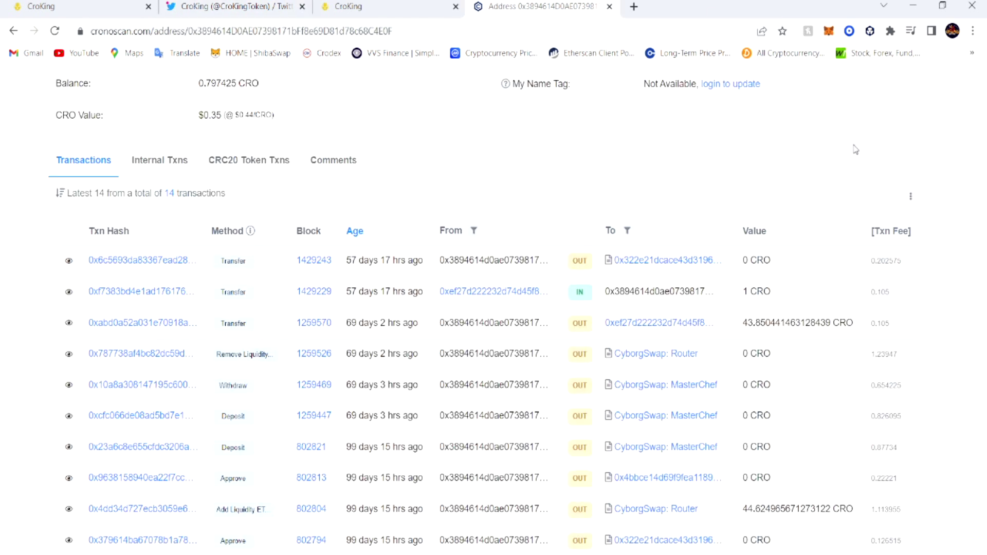
{"action": "scroll", "coordinate": [856, 149], "scroll_direction": "up", "scroll_amount": 3}
{"action": "scroll", "coordinate": [856, 150], "scroll_direction": "down", "scroll_amount": 8}
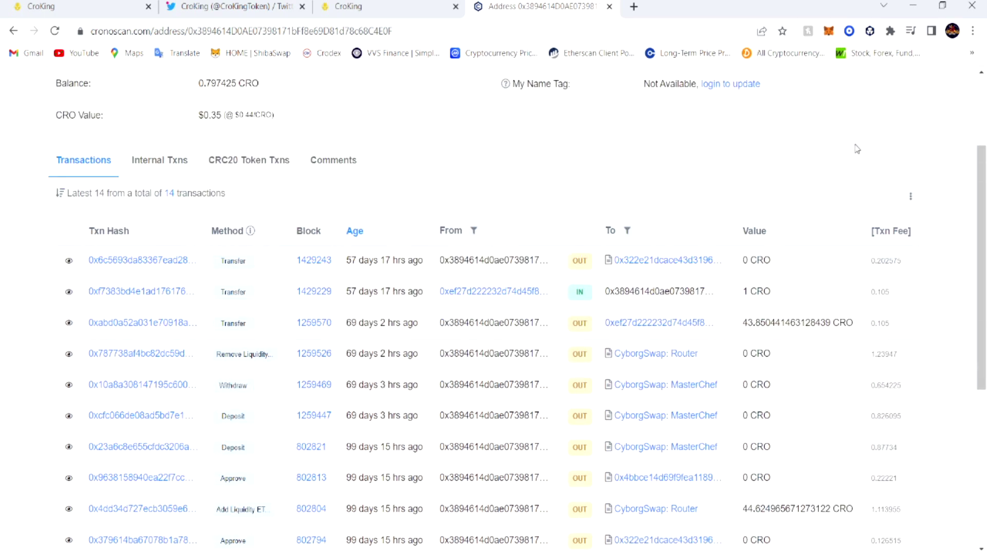
{"action": "scroll", "coordinate": [862, 150], "scroll_direction": "up", "scroll_amount": 3}
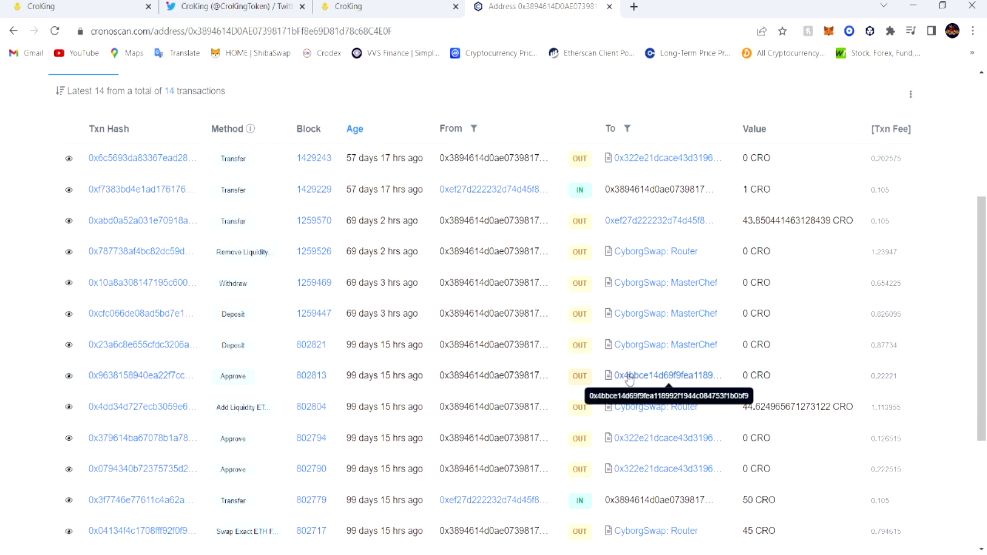
{"action": "scroll", "coordinate": [641, 388], "scroll_direction": "up", "scroll_amount": 3}
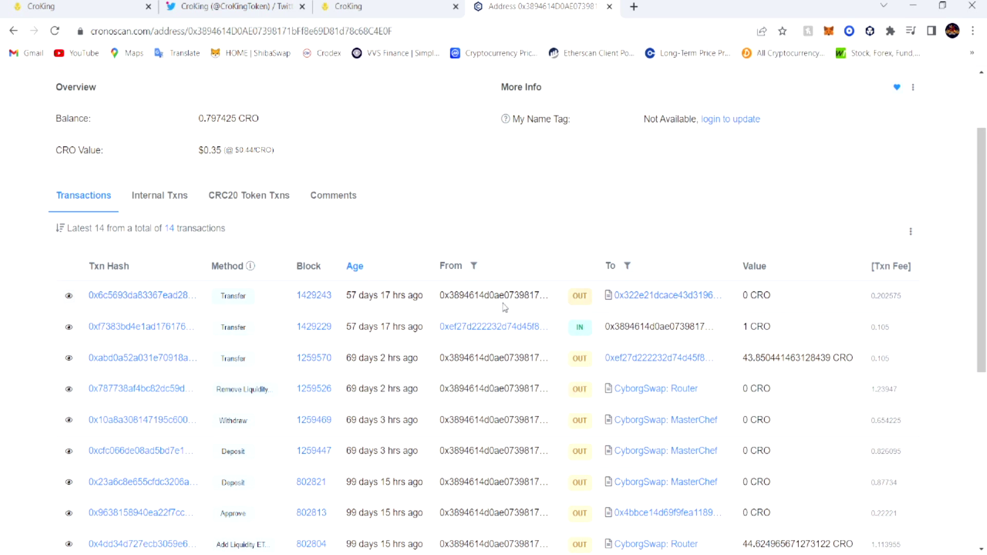
{"action": "scroll", "coordinate": [587, 358], "scroll_direction": "down", "scroll_amount": 3}
{"action": "scroll", "coordinate": [584, 366], "scroll_direction": "down", "scroll_amount": 1}
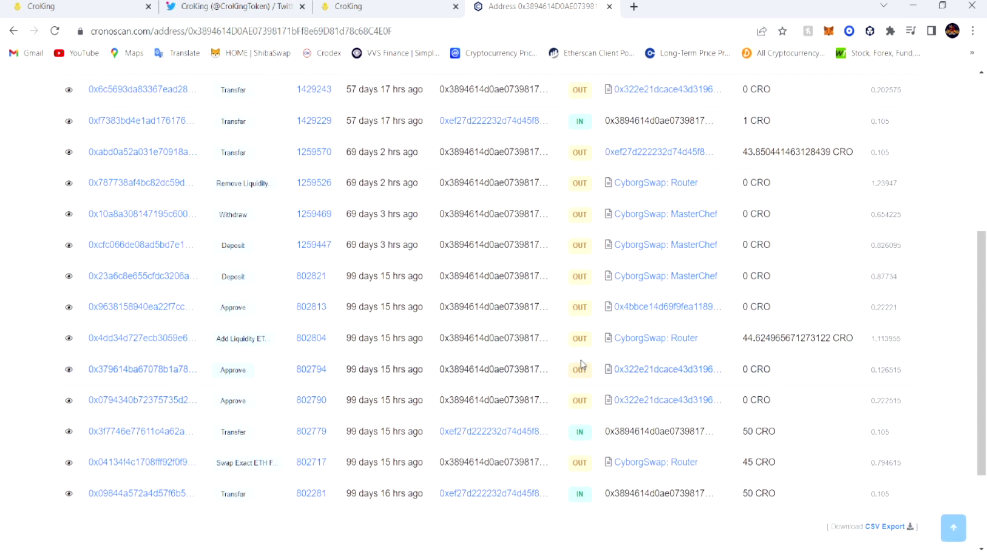
{"action": "scroll", "coordinate": [548, 363], "scroll_direction": "up", "scroll_amount": 3}
{"action": "scroll", "coordinate": [549, 365], "scroll_direction": "up", "scroll_amount": 3}
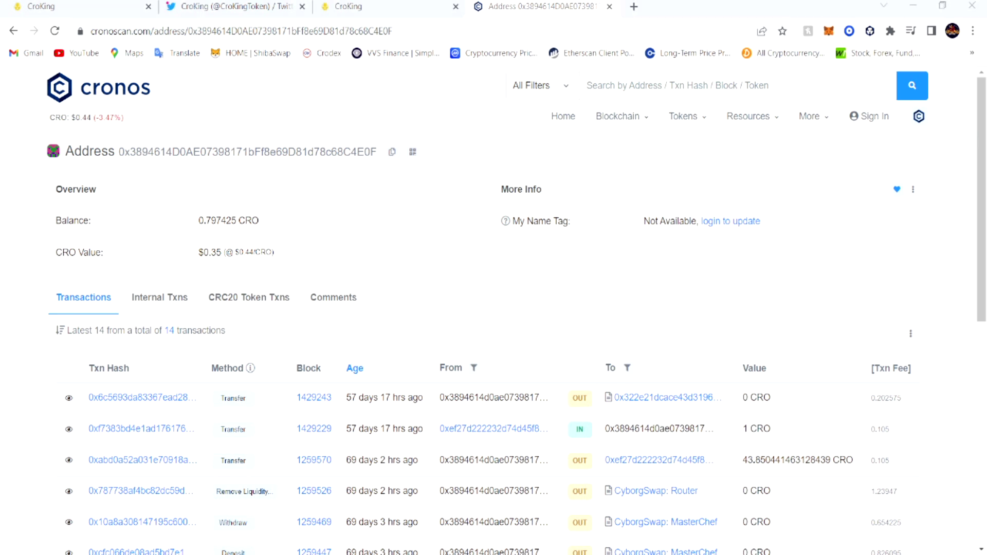
Switch to the CroKing website's home page and show its header and site navigation
{"action": "key", "text": "ctrl+shift+Tab"}
{"action": "scroll", "coordinate": [698, 410], "scroll_direction": "up", "scroll_amount": 2}
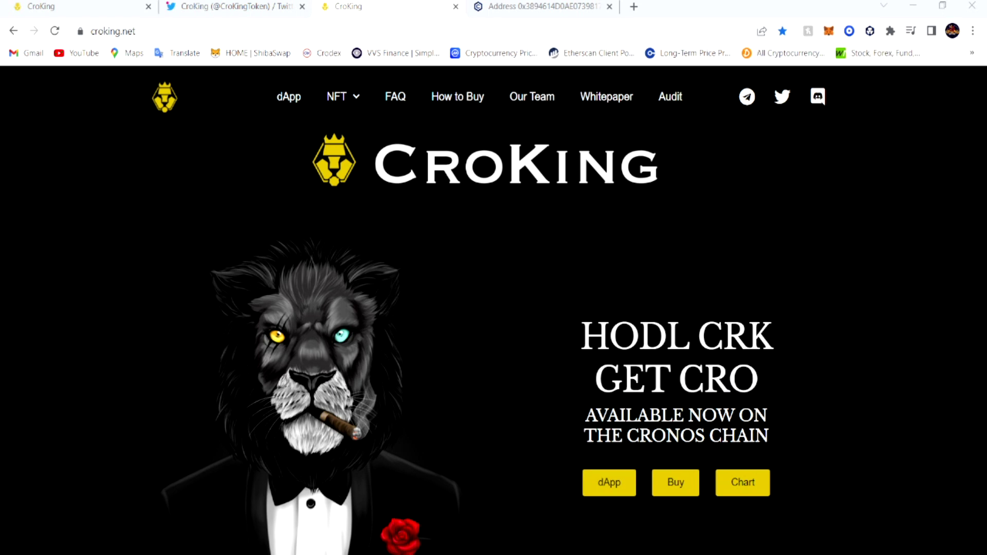